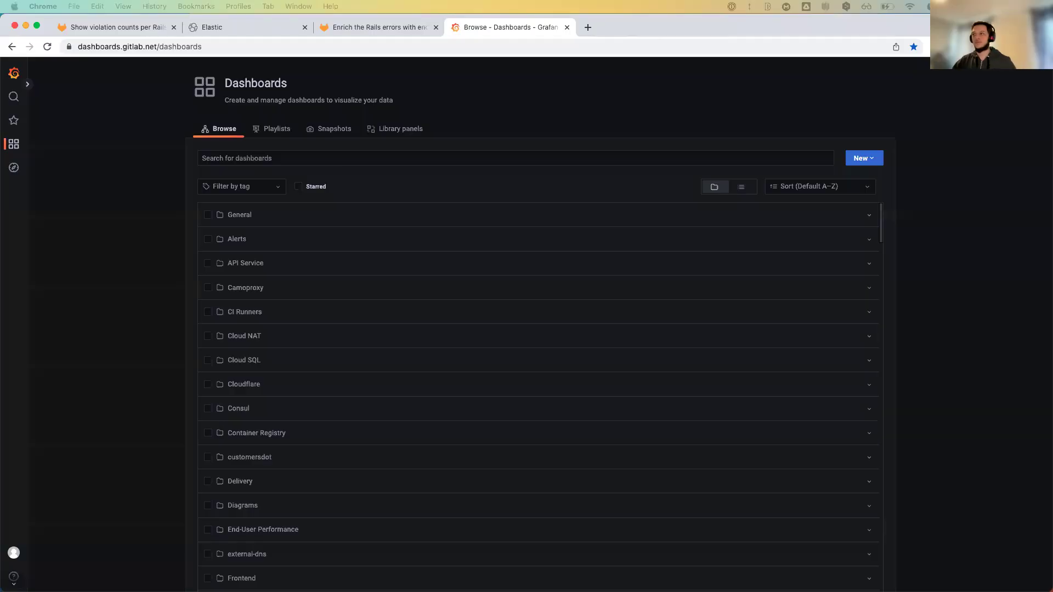
Search dashboards for 'web: over' and open the web: Overview dashboard.
click(403, 158)
text(web)
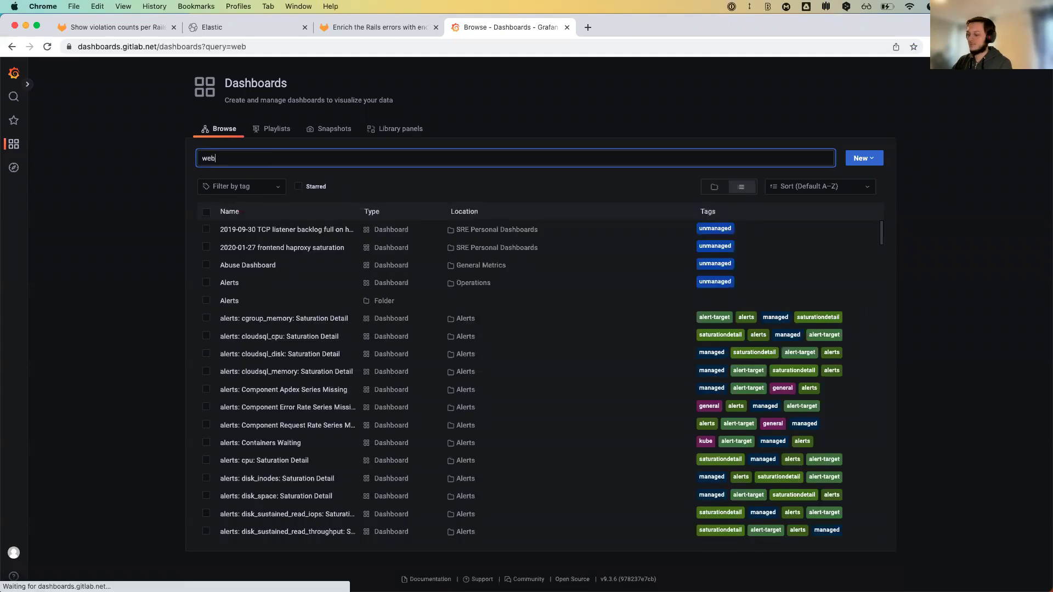
text(: over)
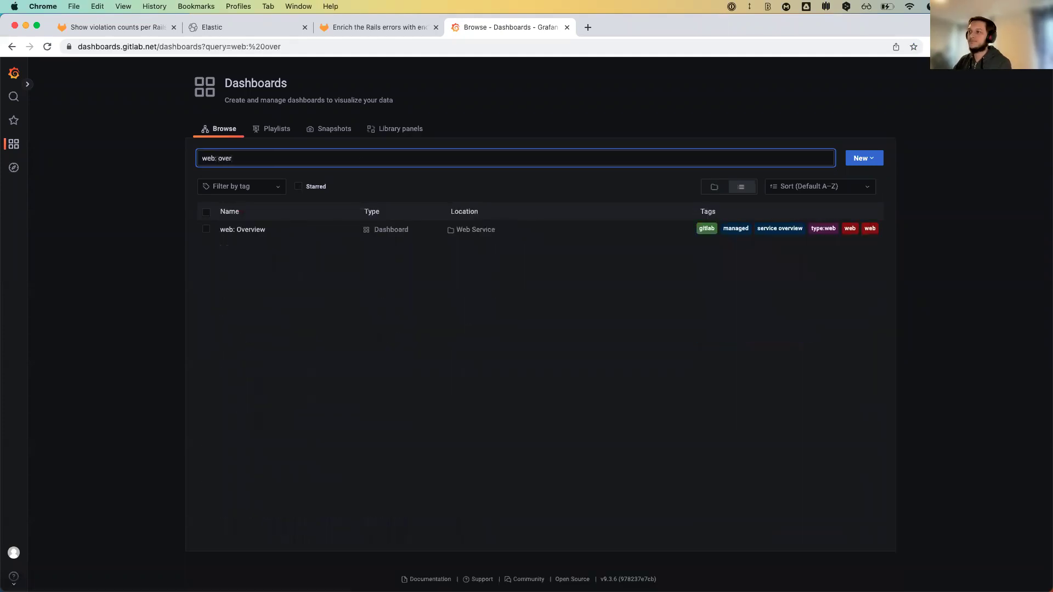
click(243, 229)
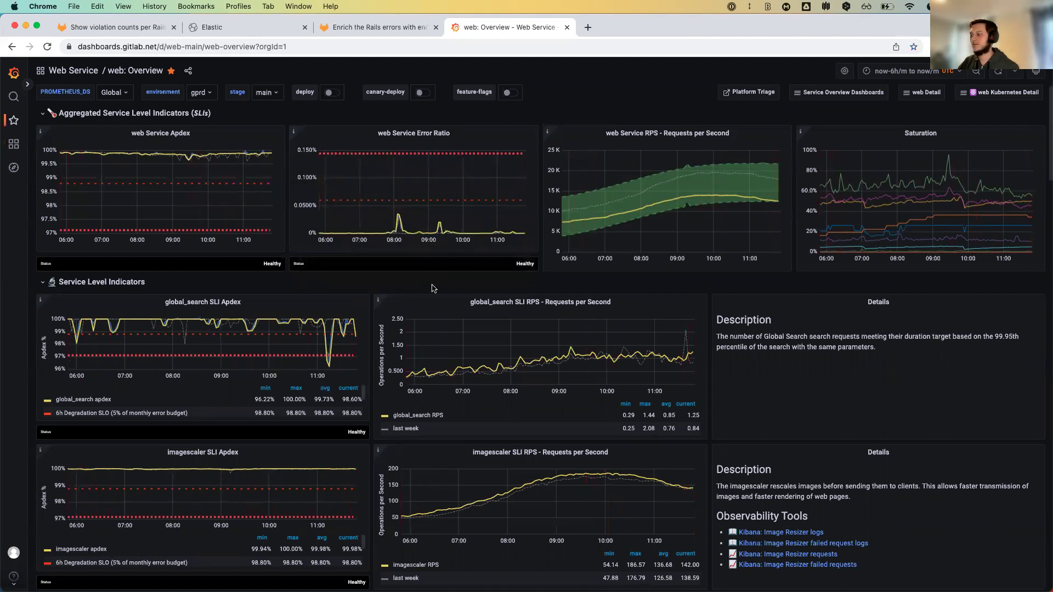
scroll(432, 288, down, 5)
scroll(432, 288, down, 5)
scroll(432, 287, down, 5)
scroll(432, 287, down, 5)
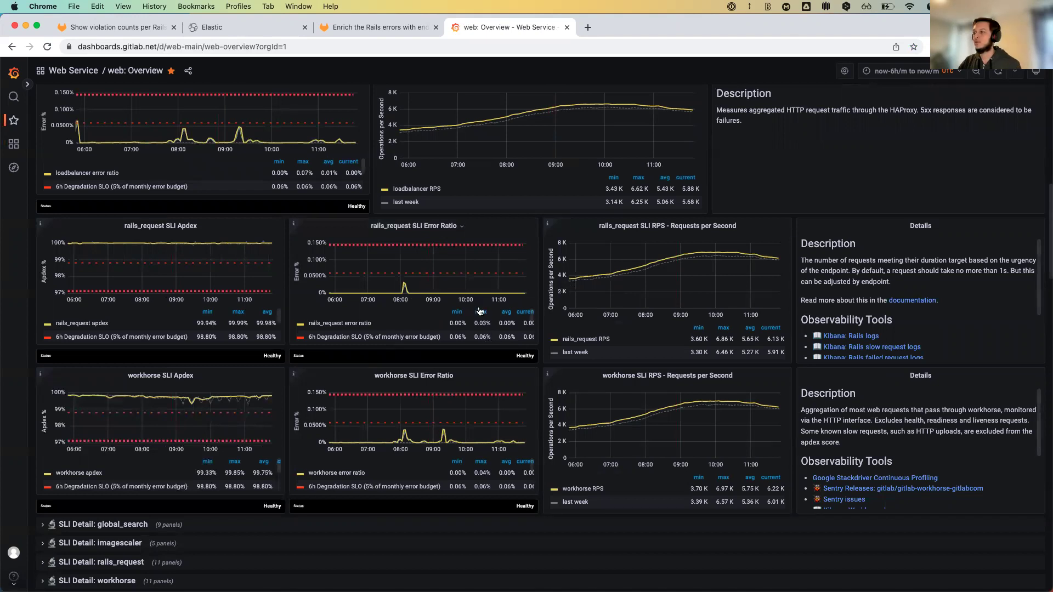
mouse_move(451, 292)
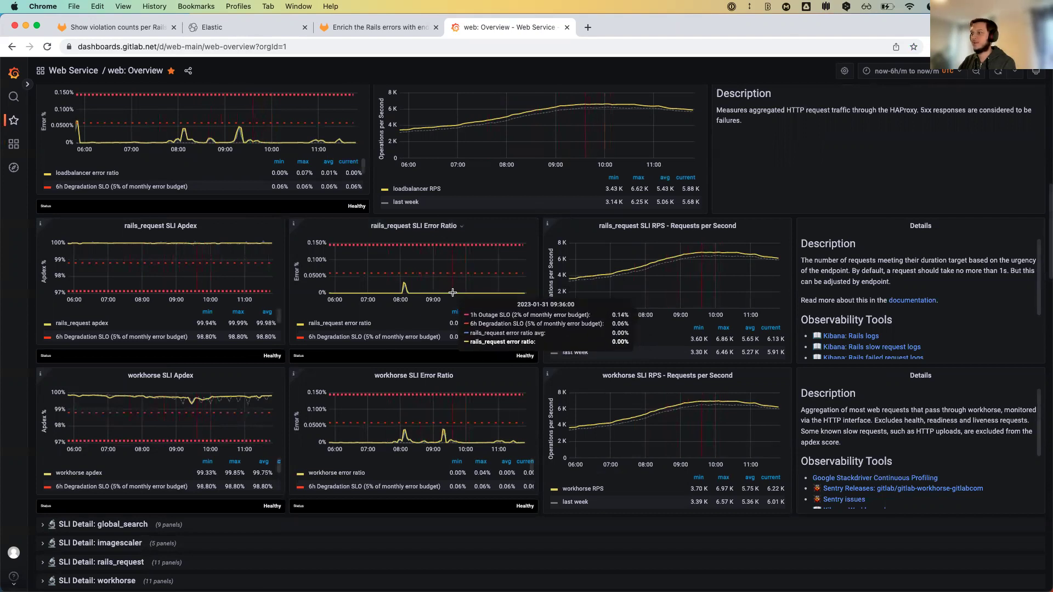
scroll(453, 293, down, 5)
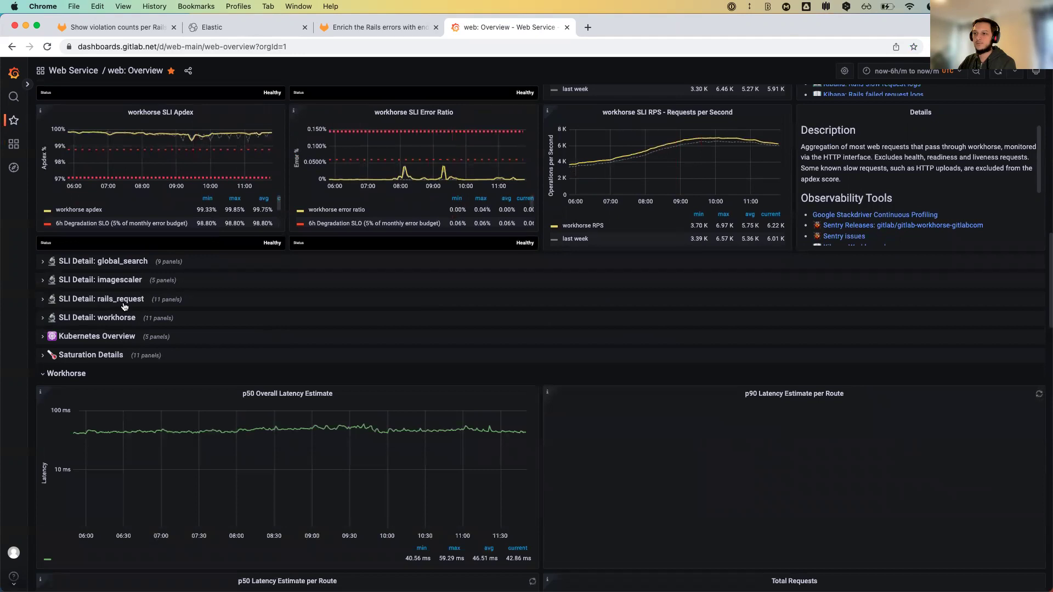
Expand rails_request SLI detail, sort endpoint errors by max, and inspect the panel full-screen.
click(151, 300)
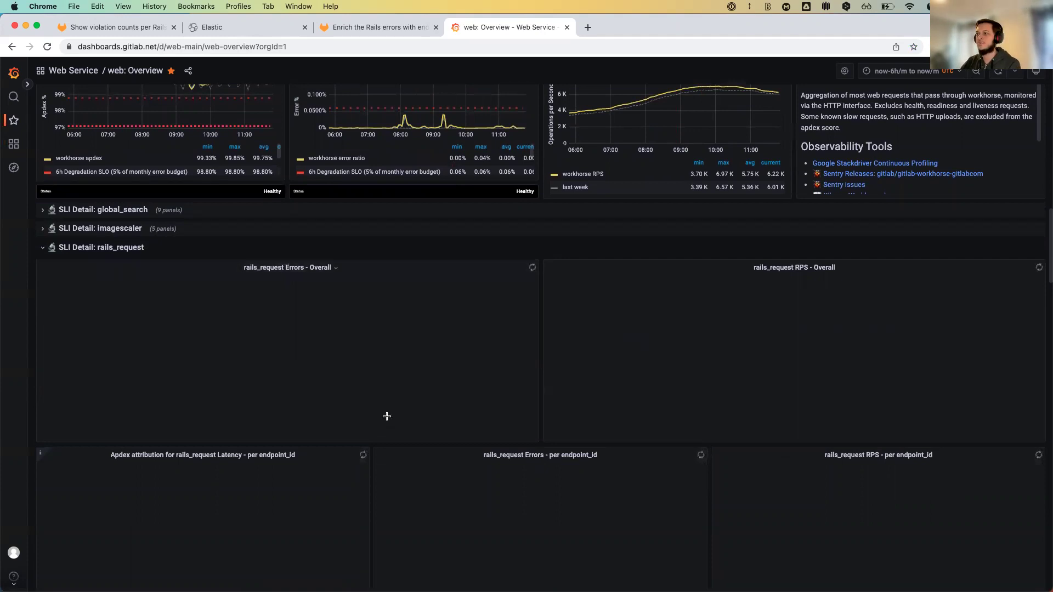
scroll(491, 380, down, 4)
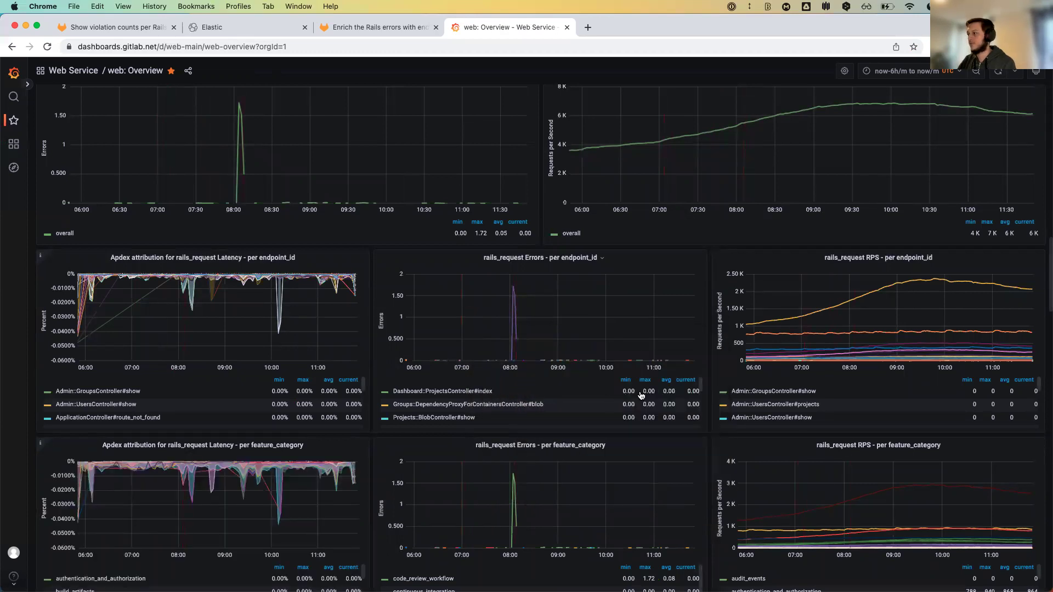
click(646, 381)
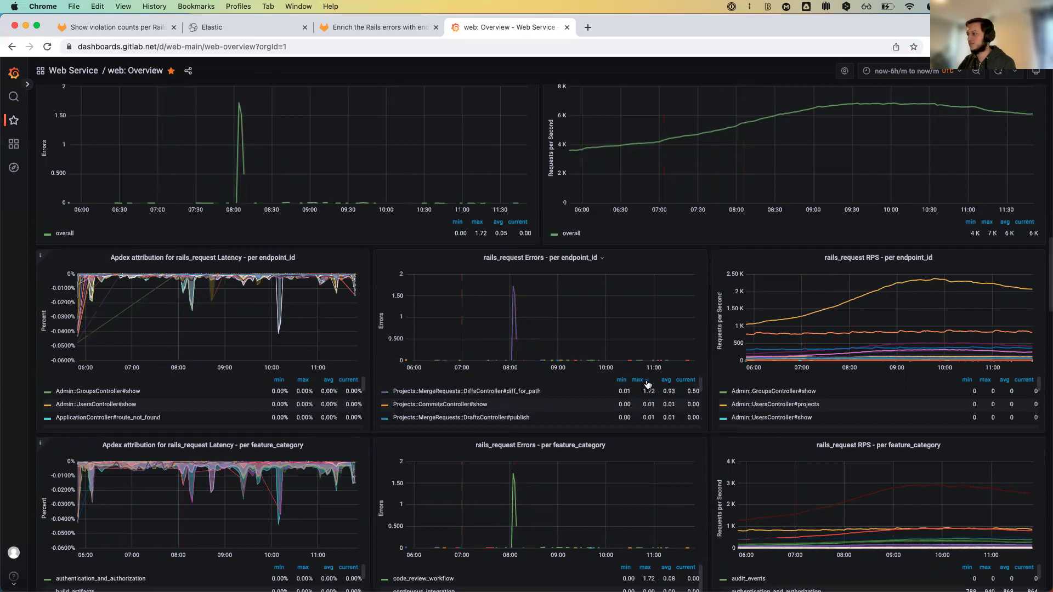
click(527, 393)
mouse_move(512, 311)
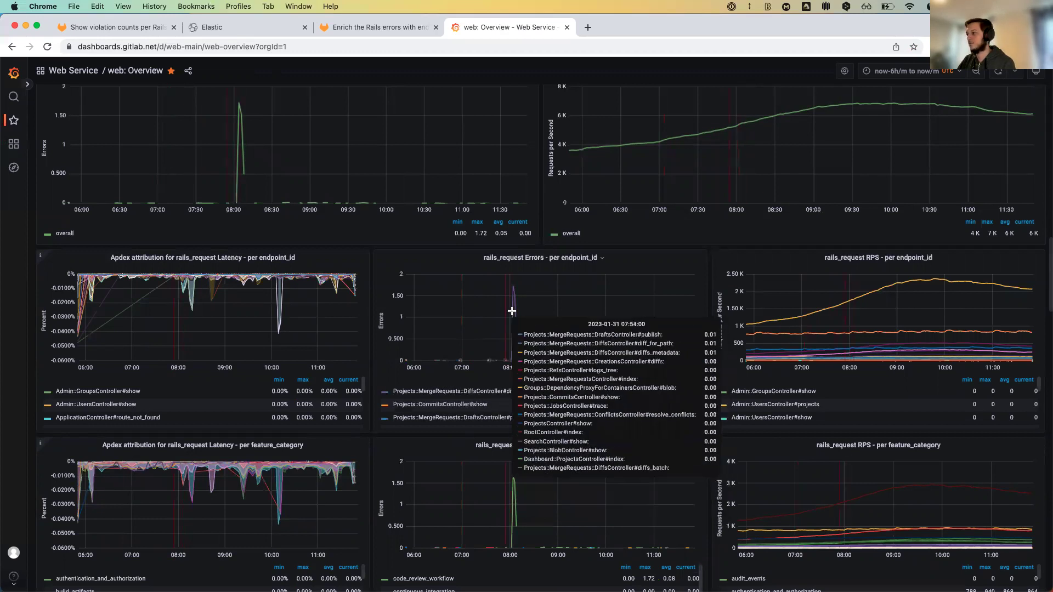
click(578, 259)
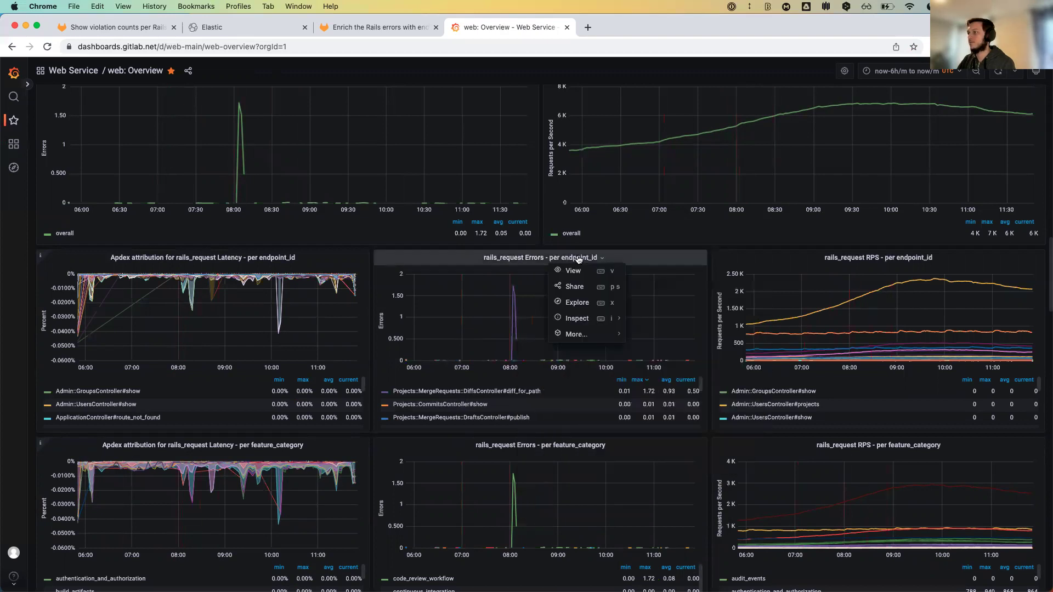
click(595, 274)
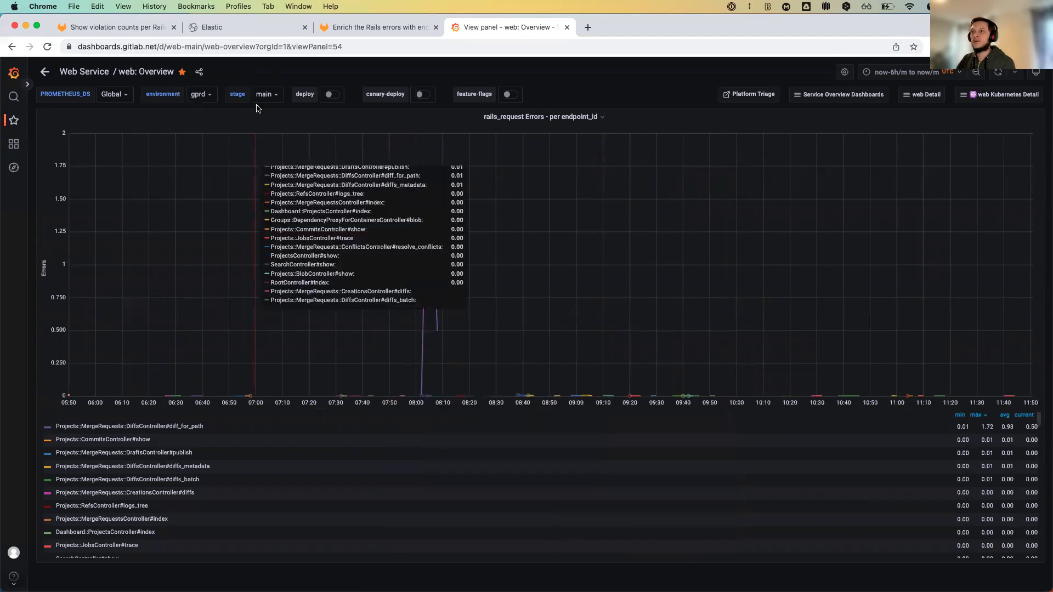
click(46, 74)
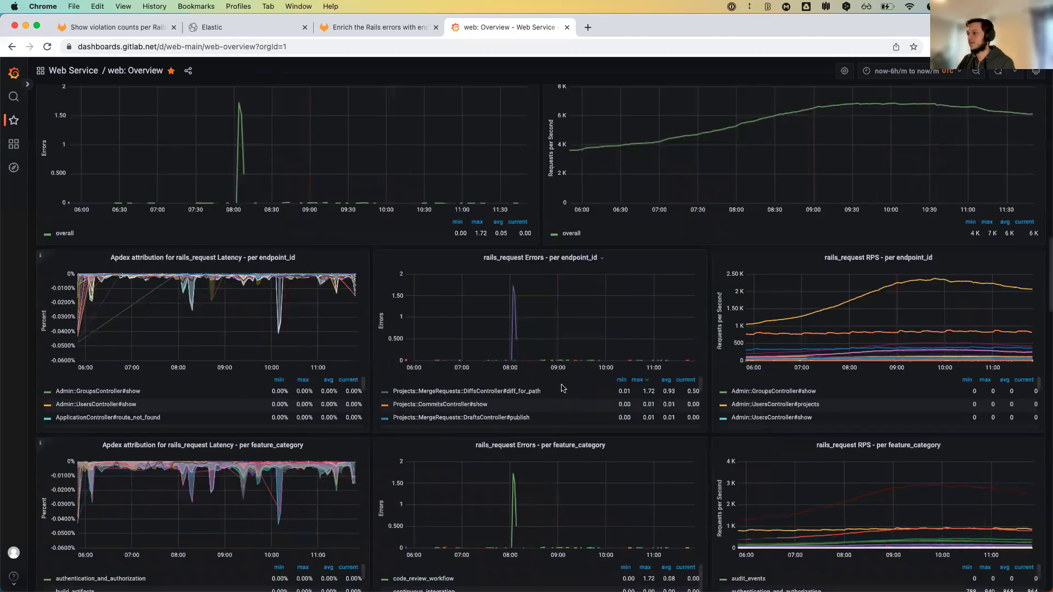
mouse_move(519, 359)
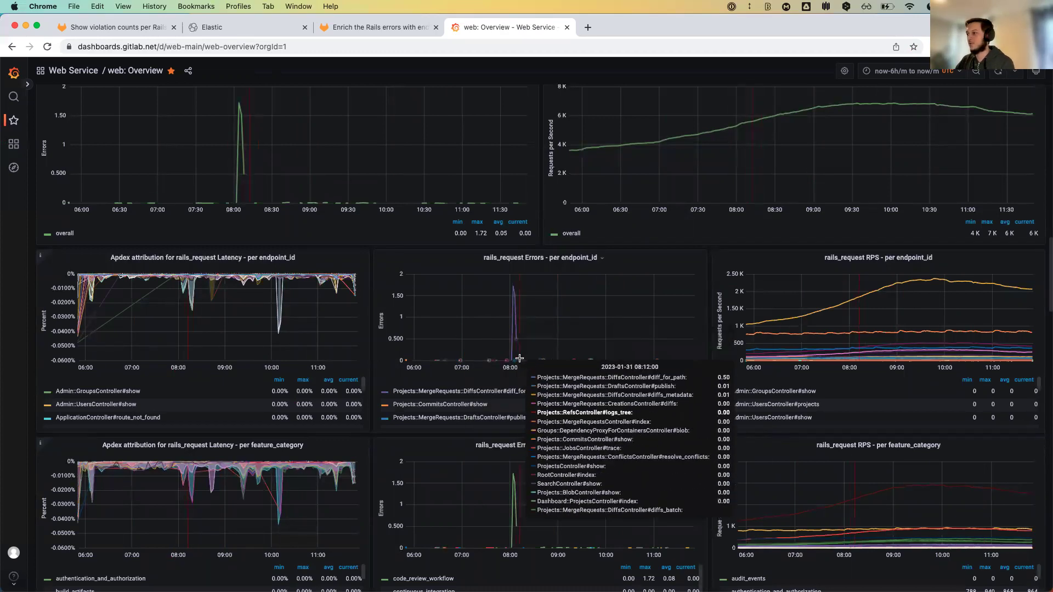
scroll(535, 381, up, 5)
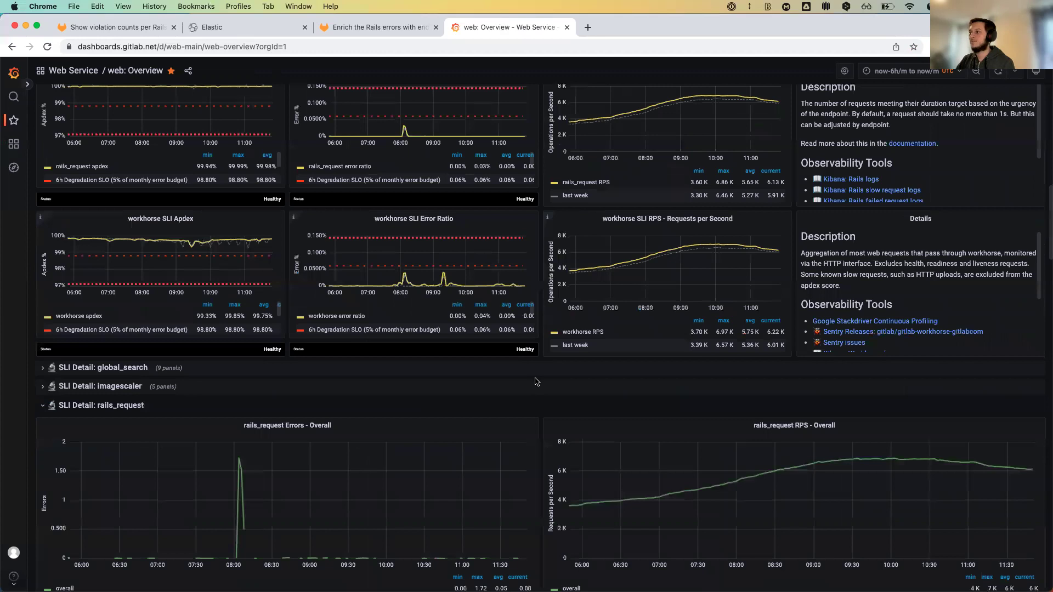
scroll(535, 381, up, 8)
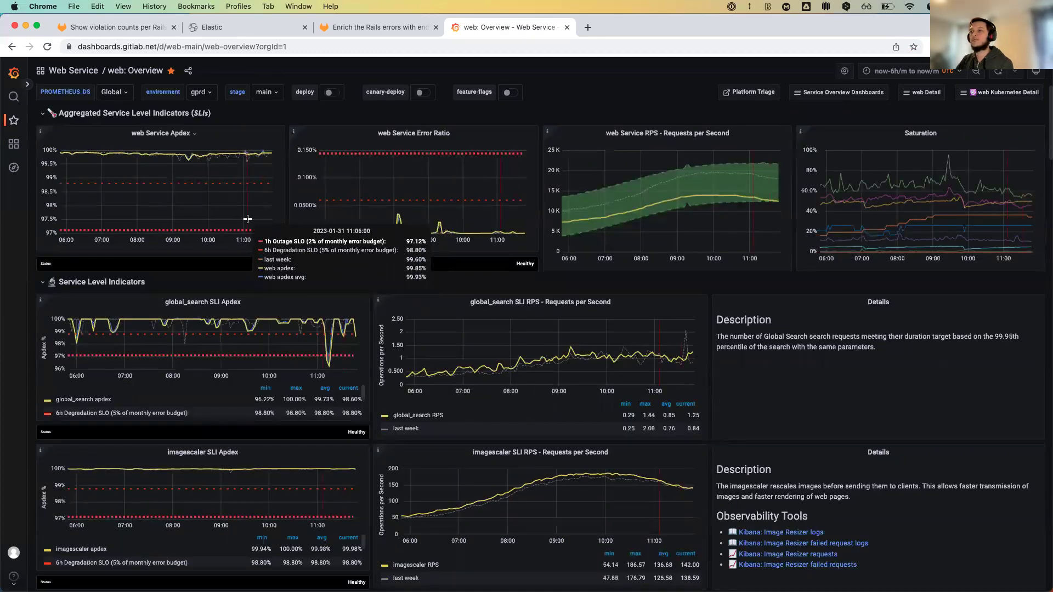
mouse_move(13, 143)
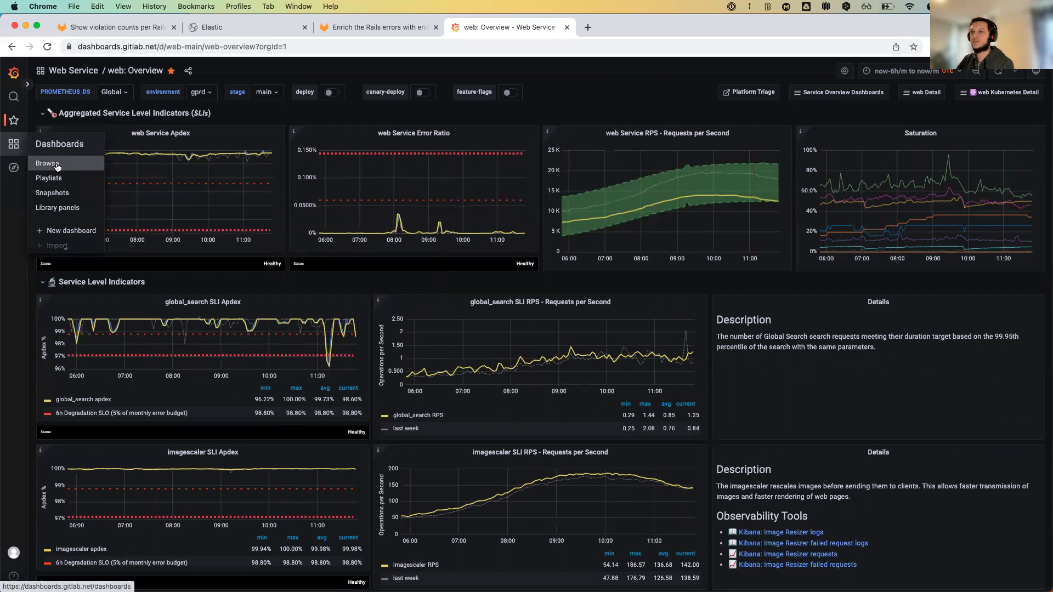
Browse dashboards and open 'stage-groups: Source Code: group error budget detail'.
click(47, 163)
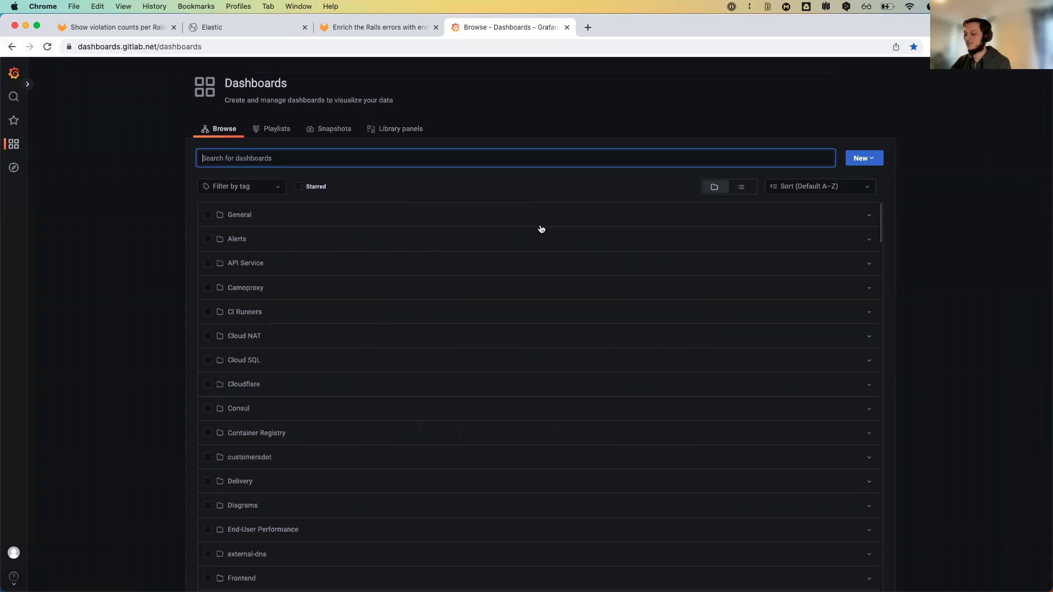
text(er)
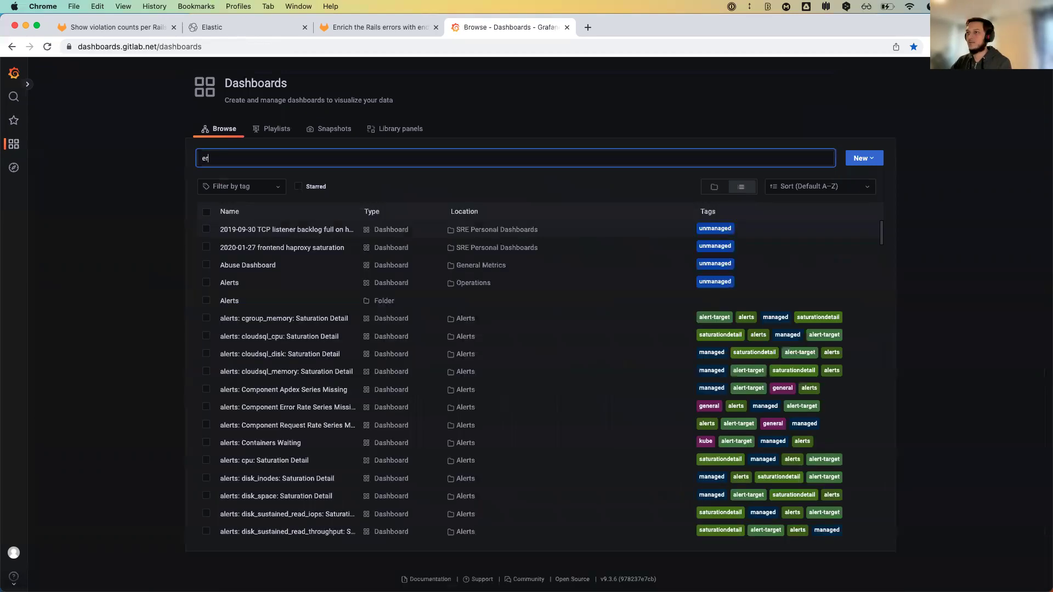
text(ror budget detail)
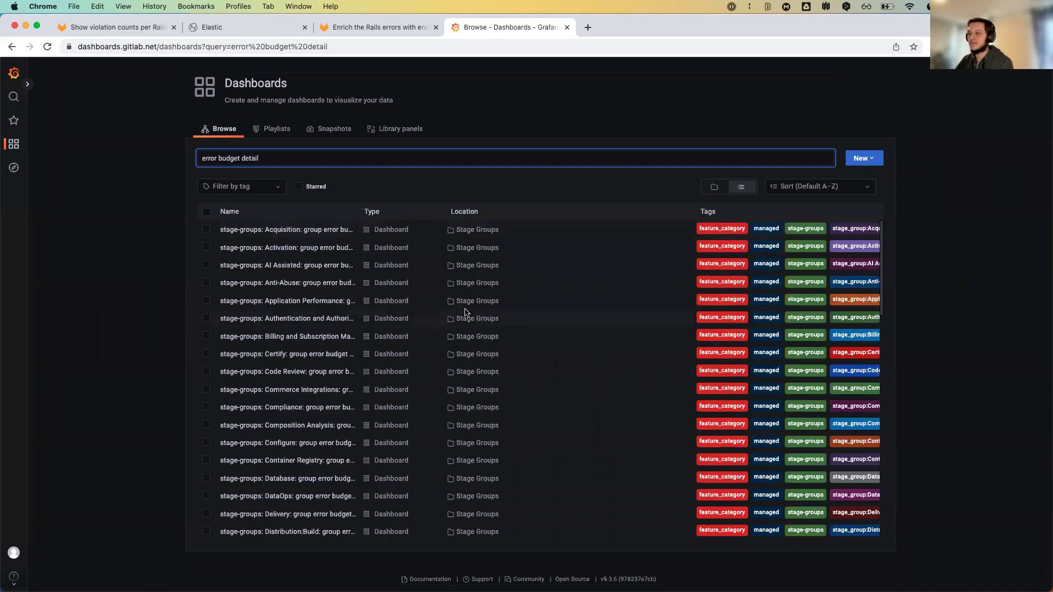
scroll(424, 378, down, 5)
scroll(431, 378, down, 5)
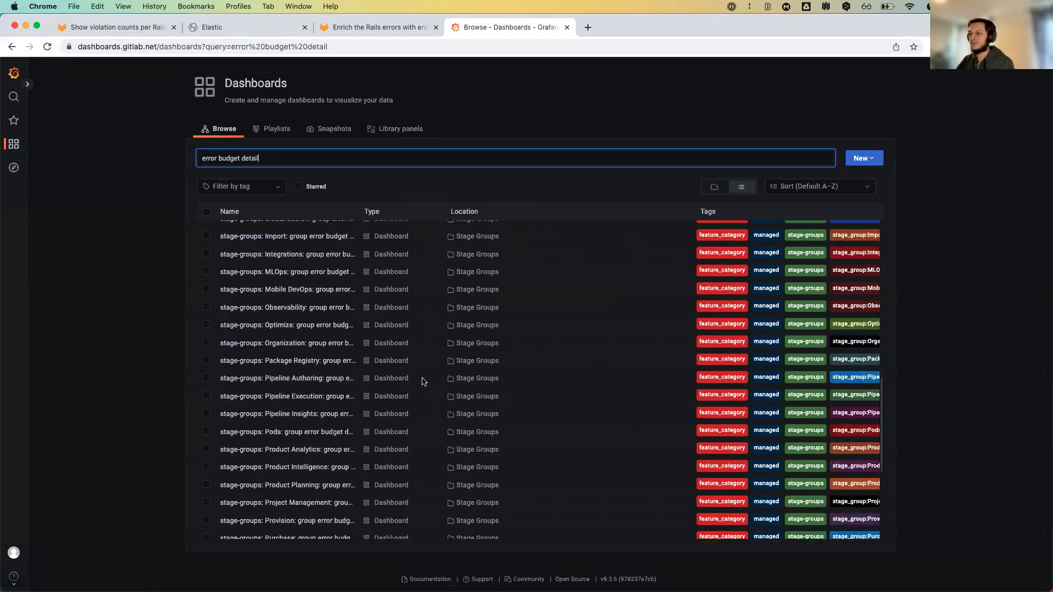
scroll(419, 380, down, 5)
scroll(415, 385, down, 1)
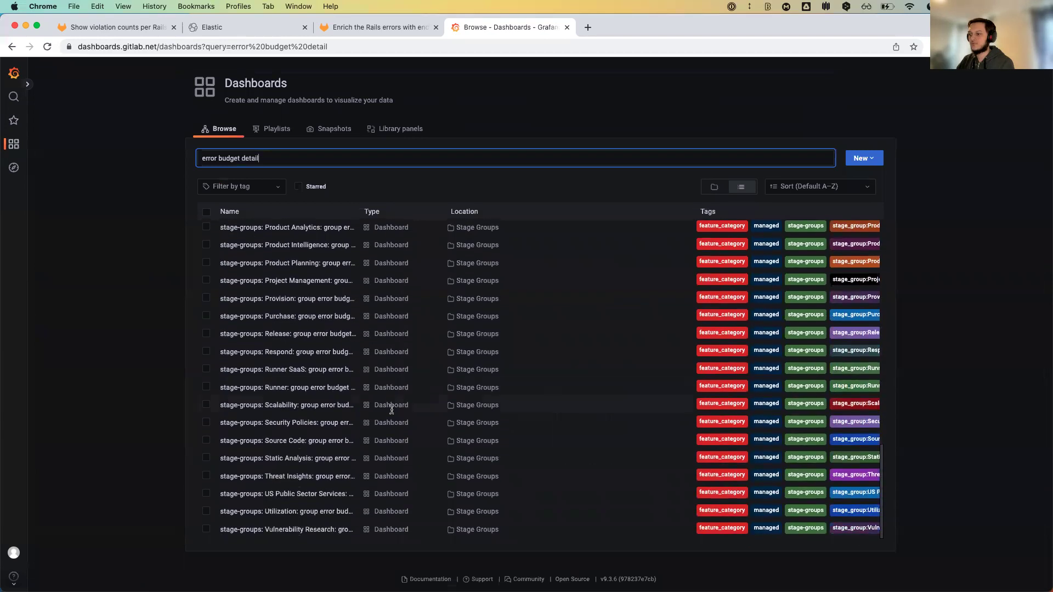
click(296, 441)
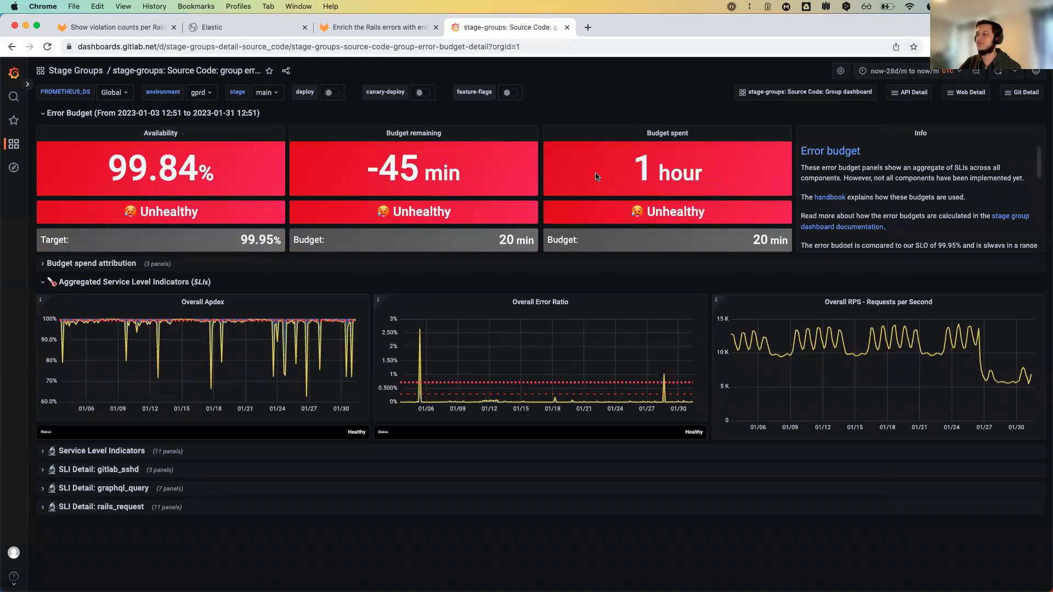
Set the time range to Last 1 hour and expand the rails_request SLI detail row.
click(906, 71)
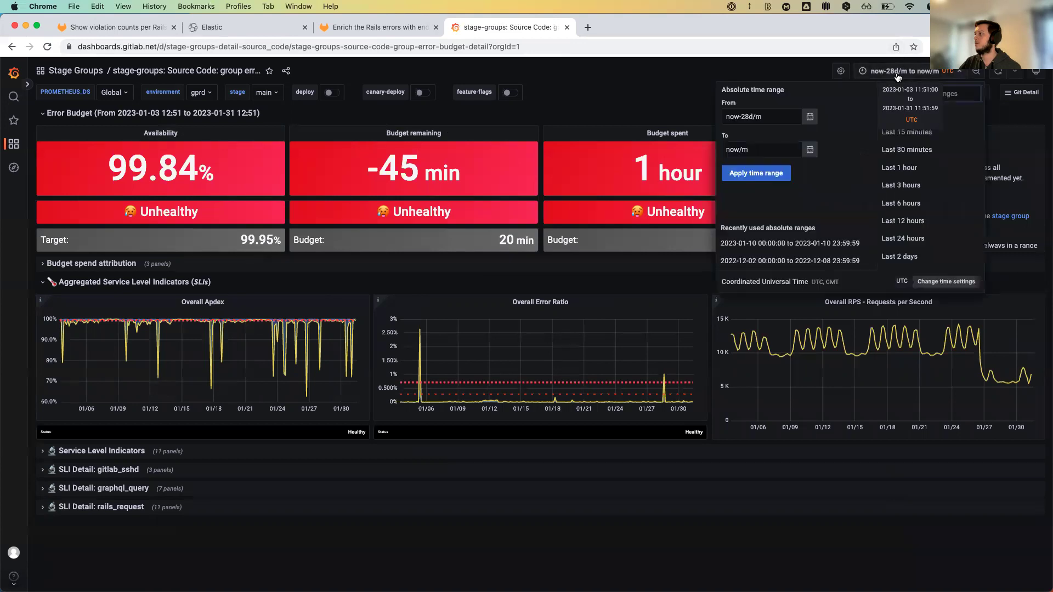
click(899, 166)
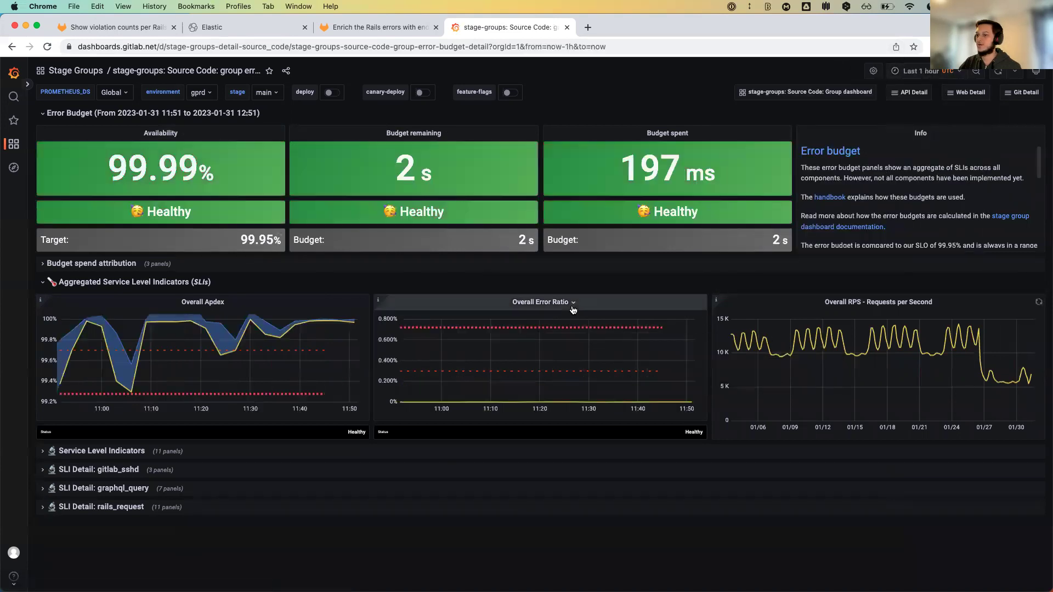
click(243, 508)
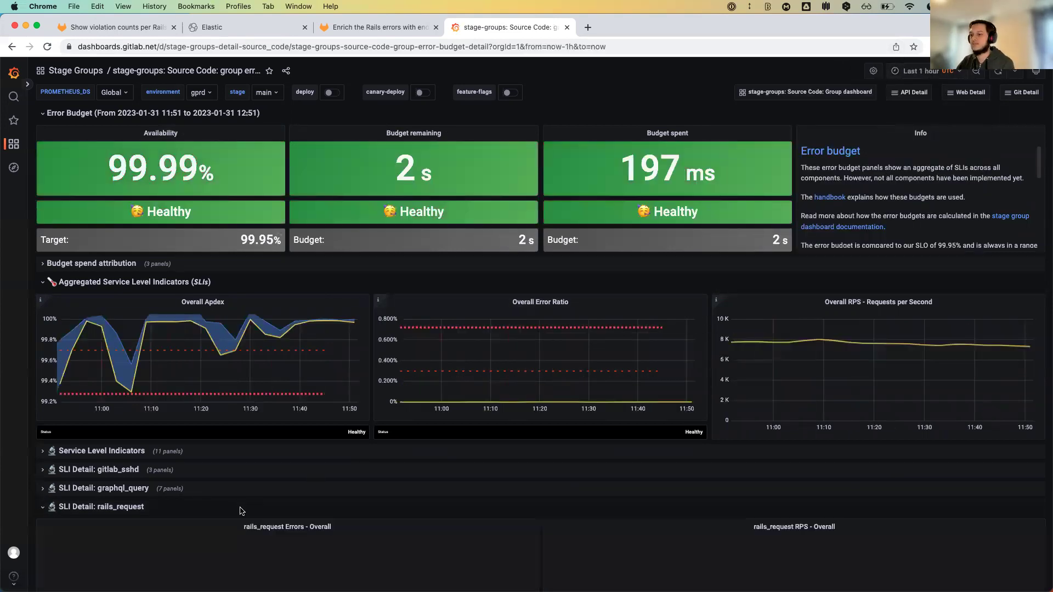
scroll(482, 425, down, 5)
scroll(482, 425, down, 5)
scroll(510, 394, down, 3)
scroll(536, 374, down, 1)
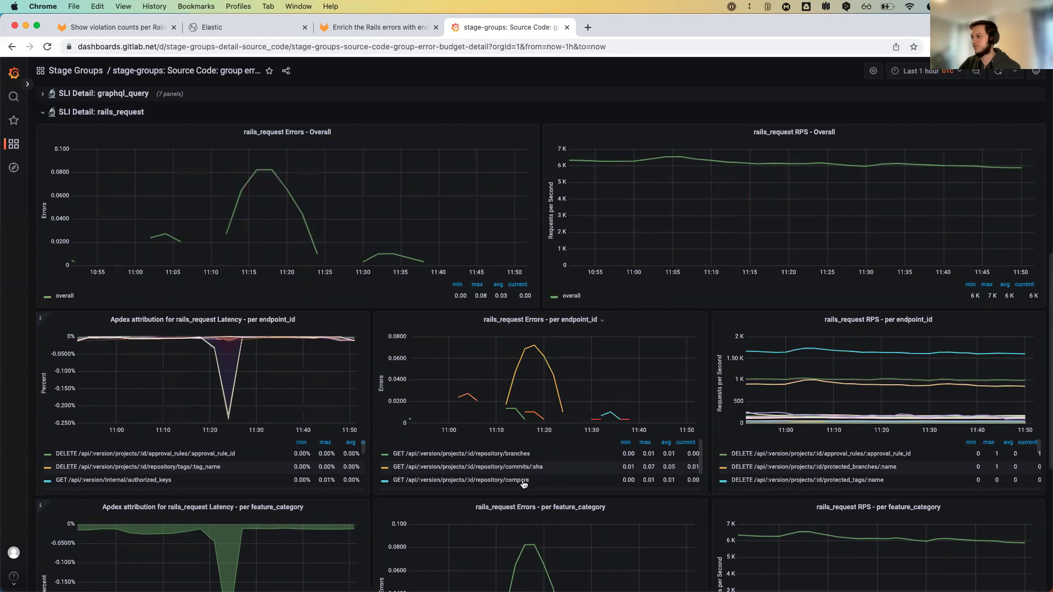
Sort the per-endpoint errors legend by max value, keeping the time range unchanged.
click(542, 320)
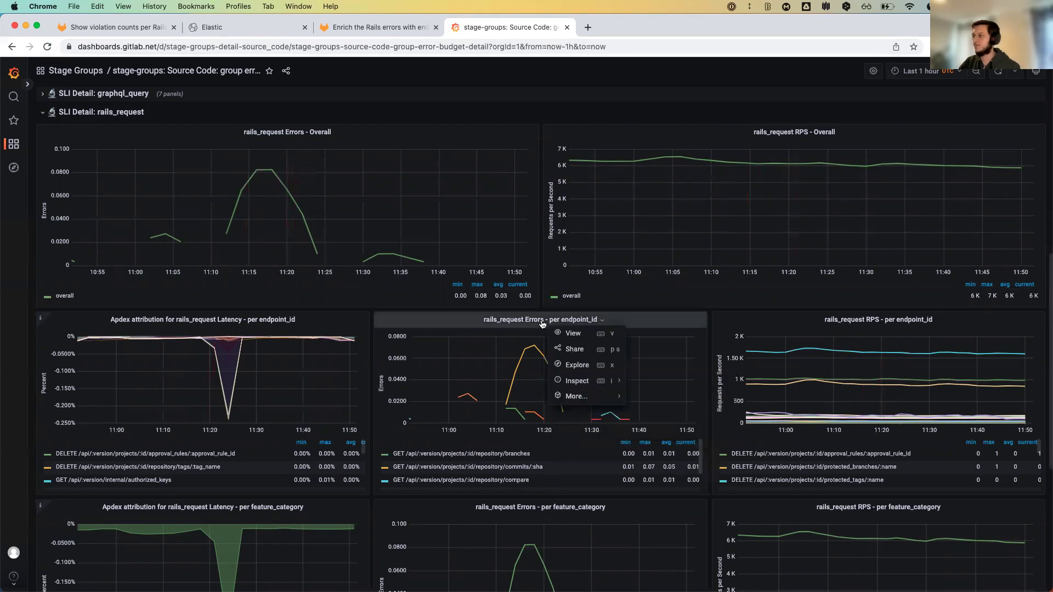
click(672, 323)
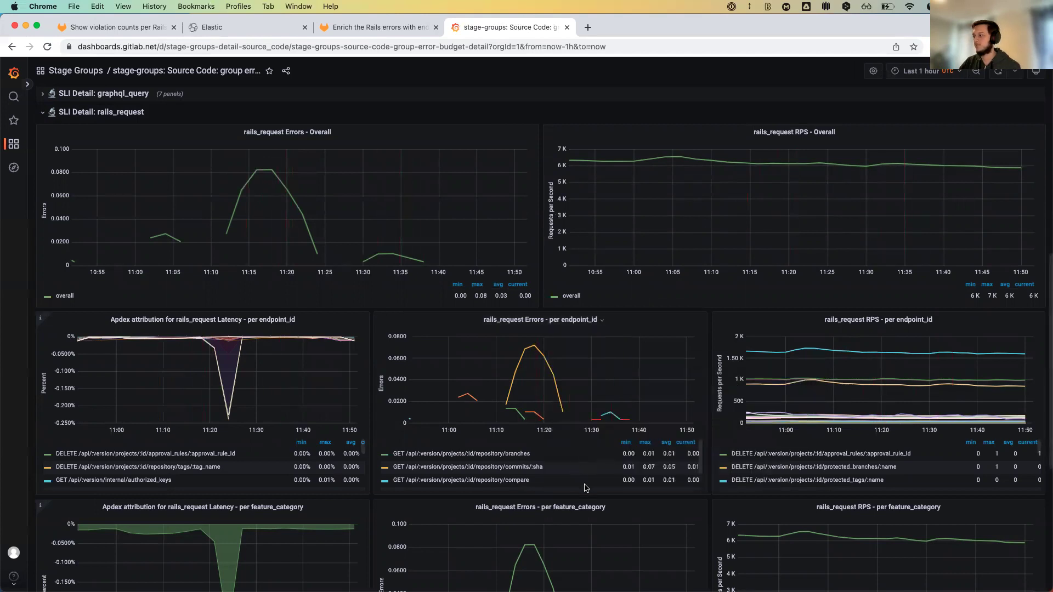
click(645, 444)
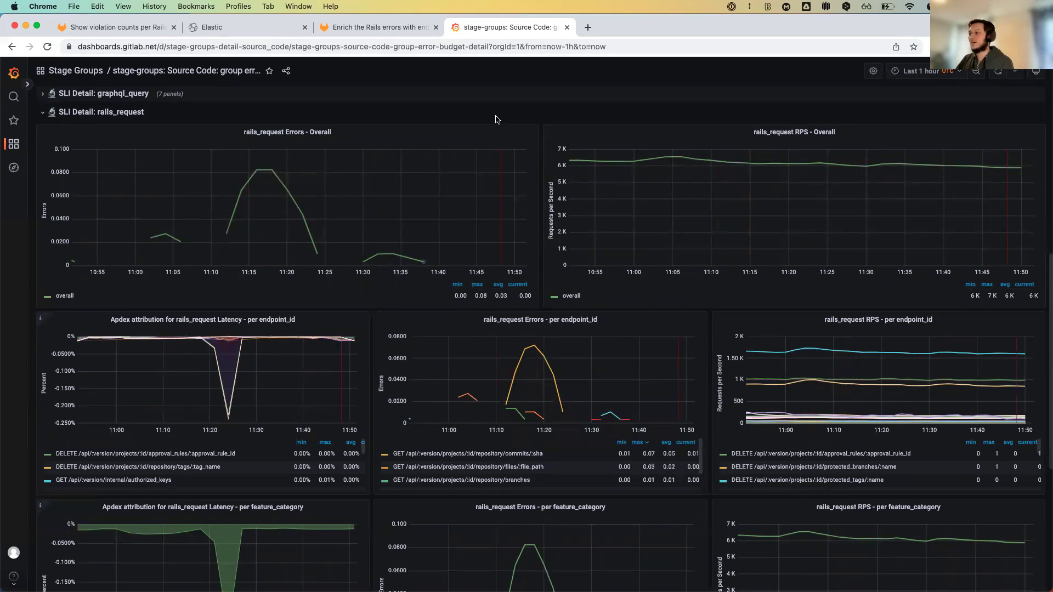
click(917, 72)
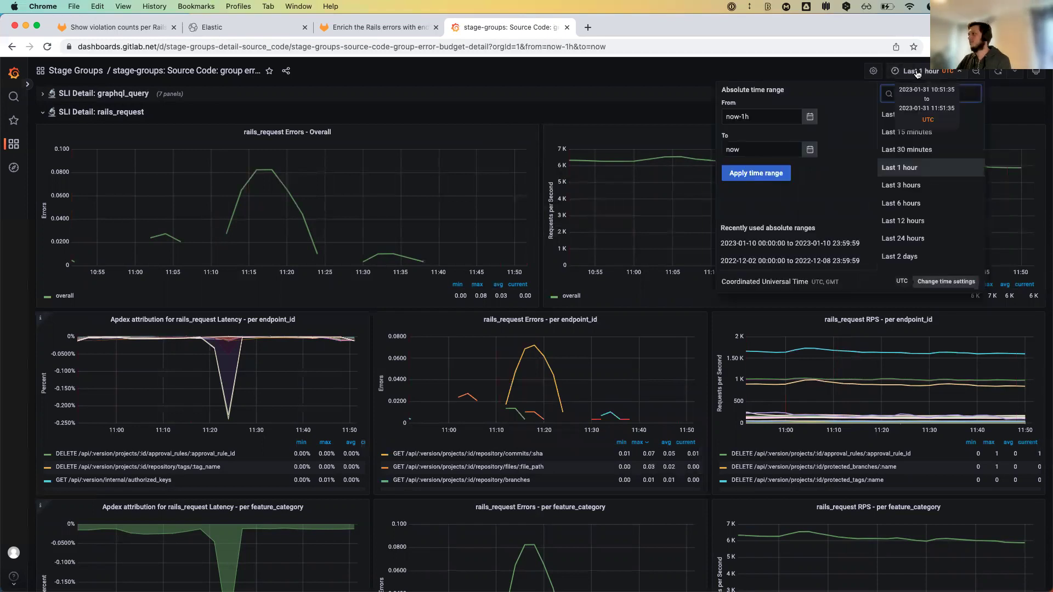
scroll(921, 198, down, 4)
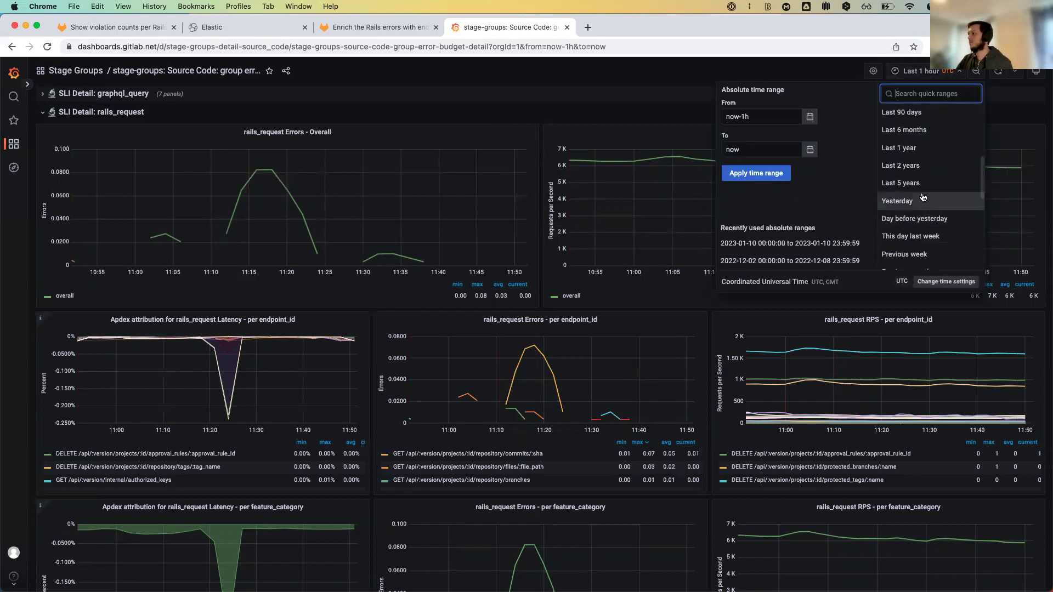
click(581, 112)
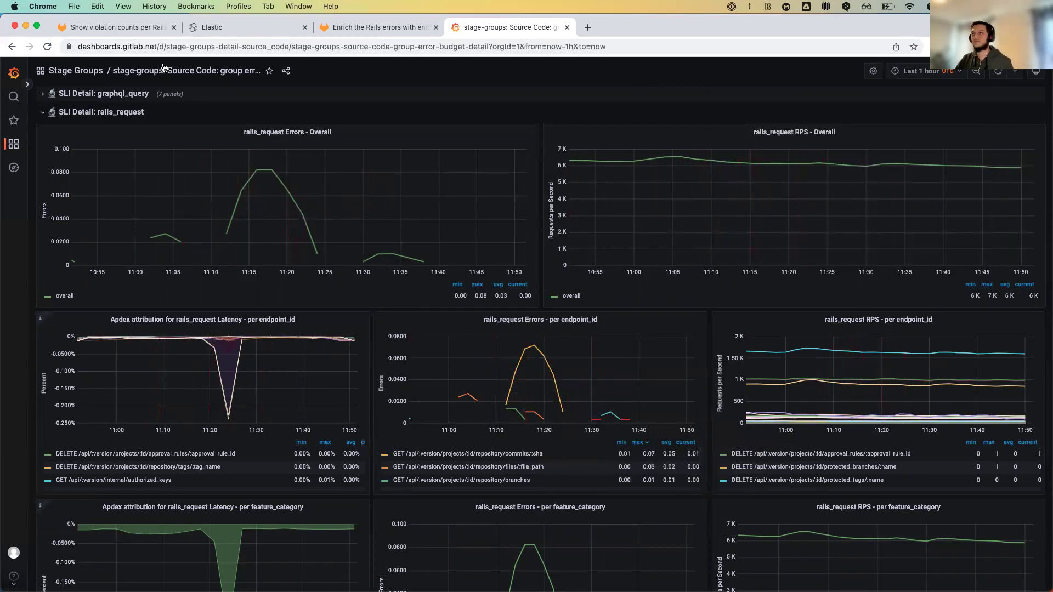
Read the GitLab issue on per-endpoint violation counts, then return to the Elastic table.
click(119, 28)
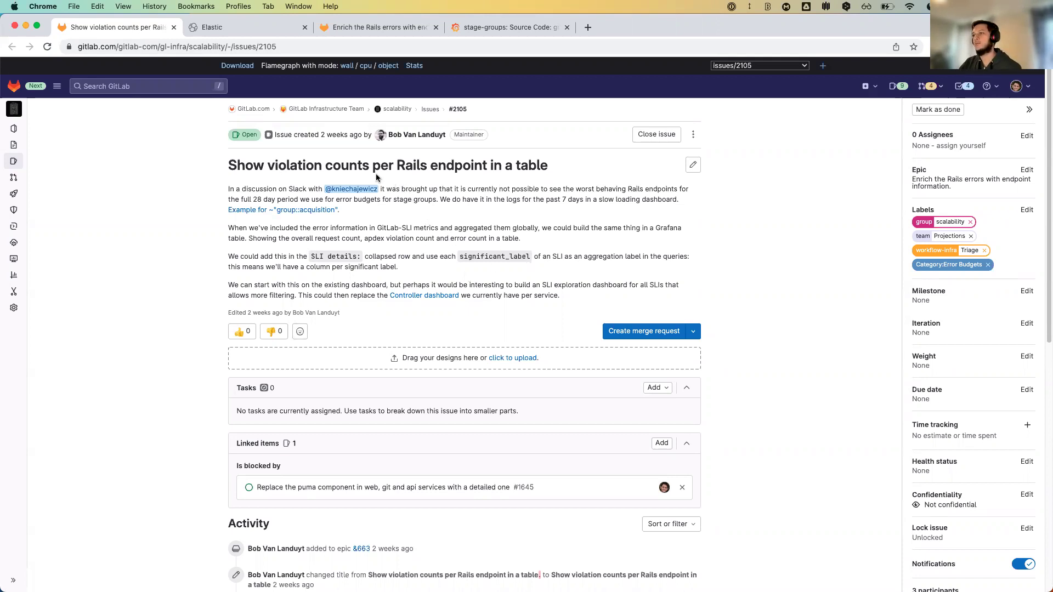
click(242, 26)
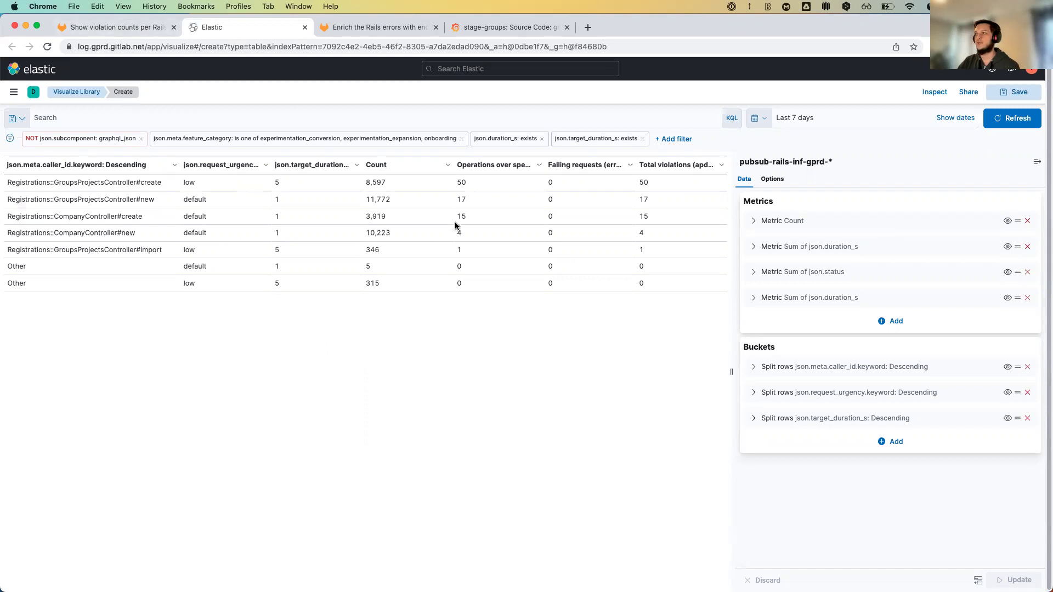
Recheck the GitLab issue and come back to the Kibana violations table.
click(118, 27)
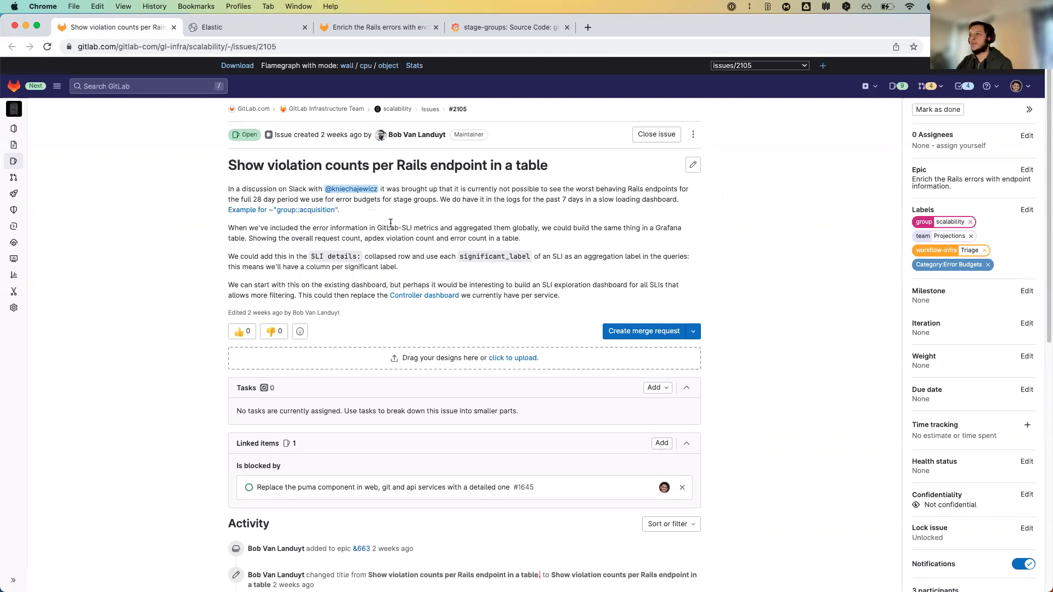
click(243, 27)
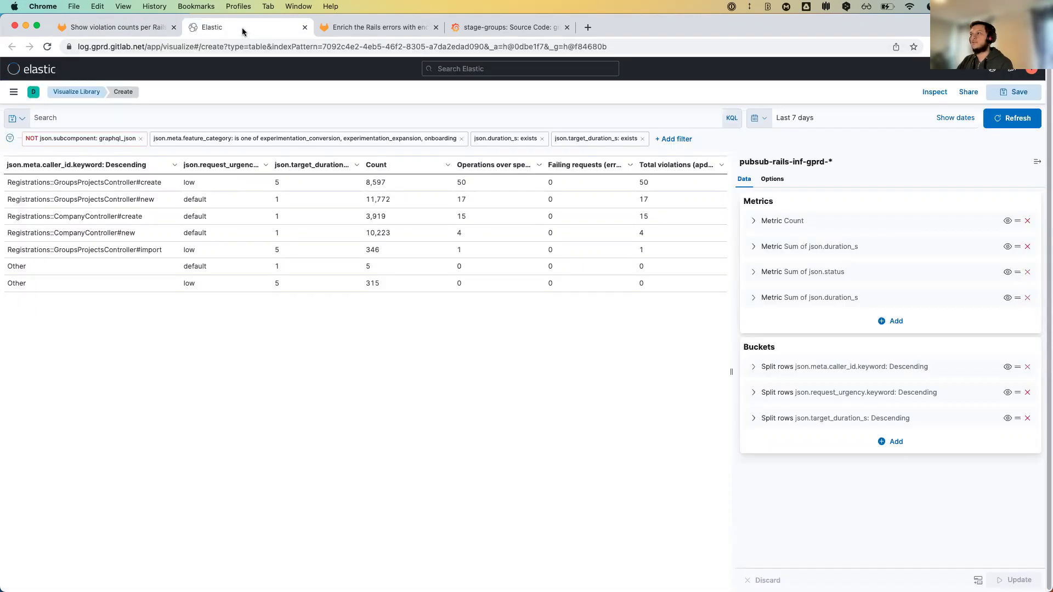
Return to the Grafana tab and bring up the list of all dashboards.
click(494, 27)
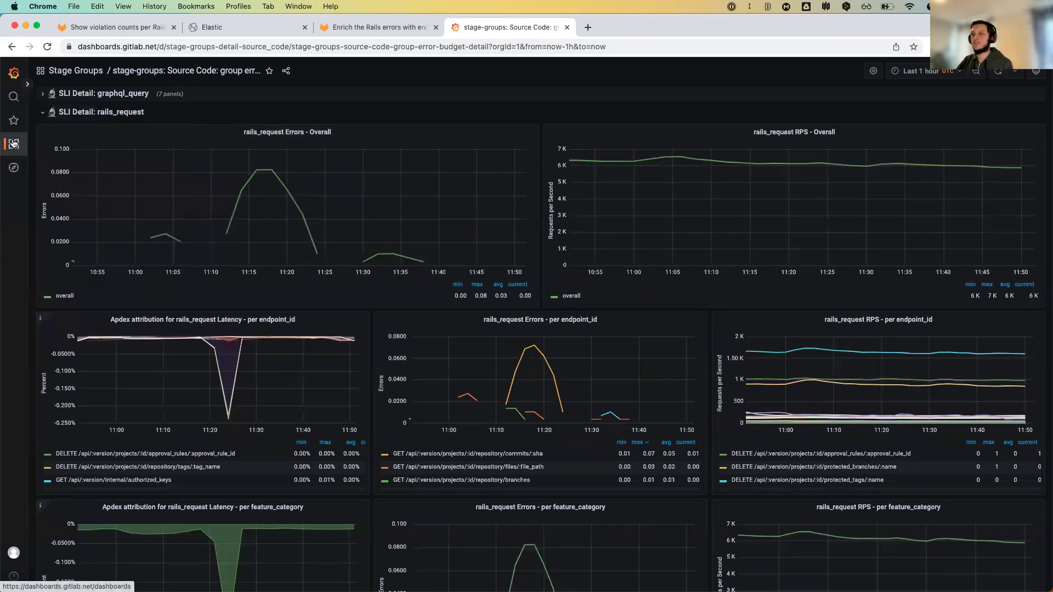
click(50, 156)
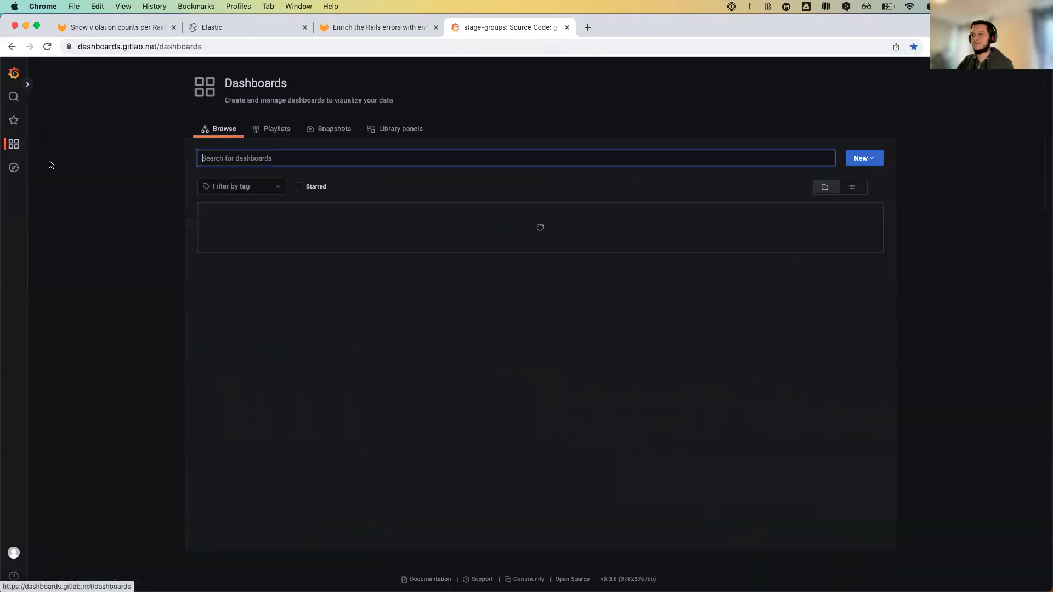
text(rails )
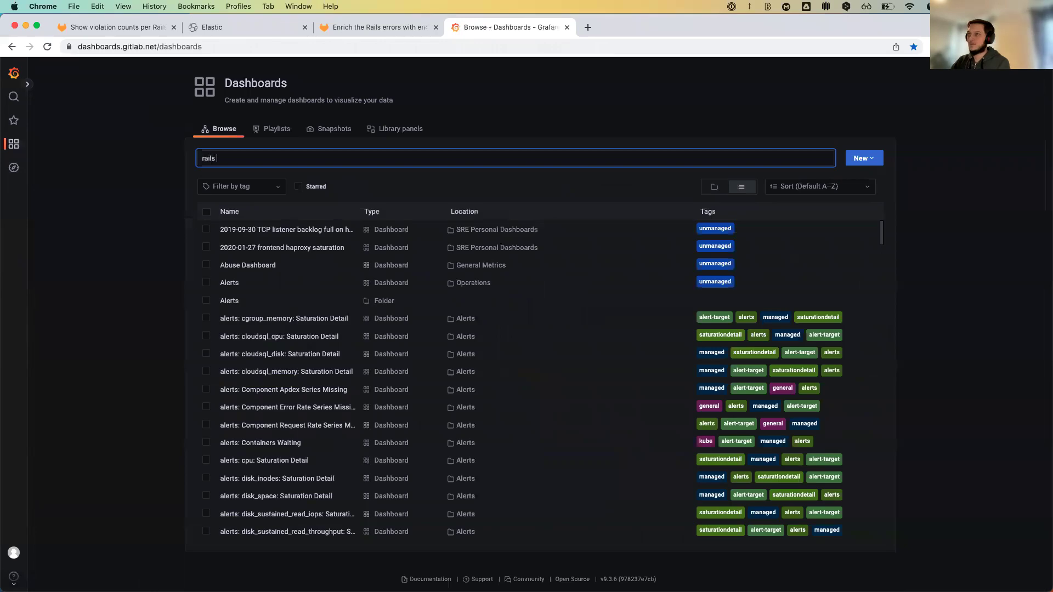
text(endpoint)
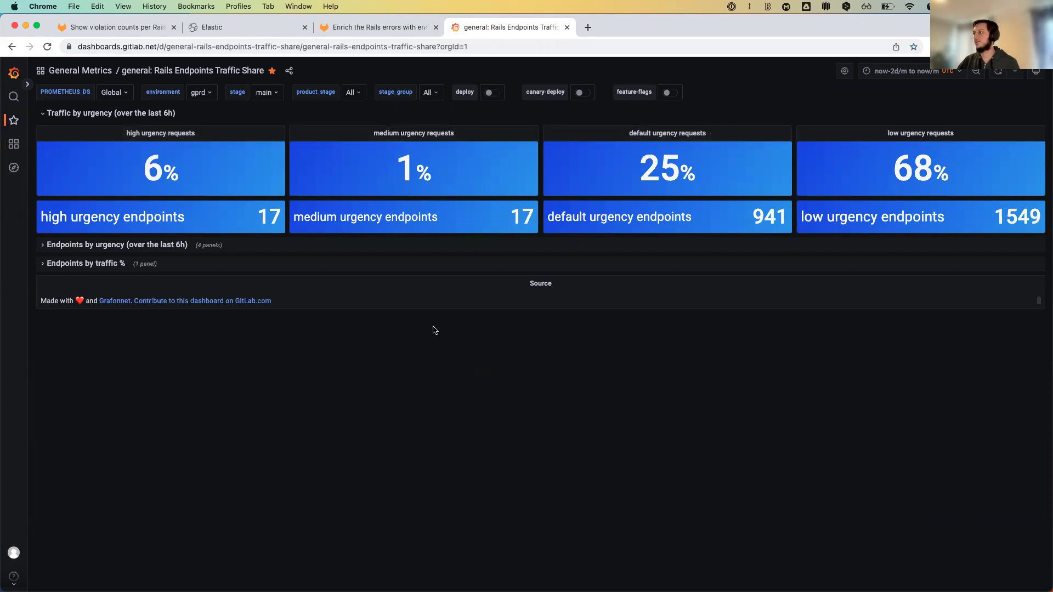
Expand the 'Endpoints by traffic %' section and wait for its table to load.
click(56, 265)
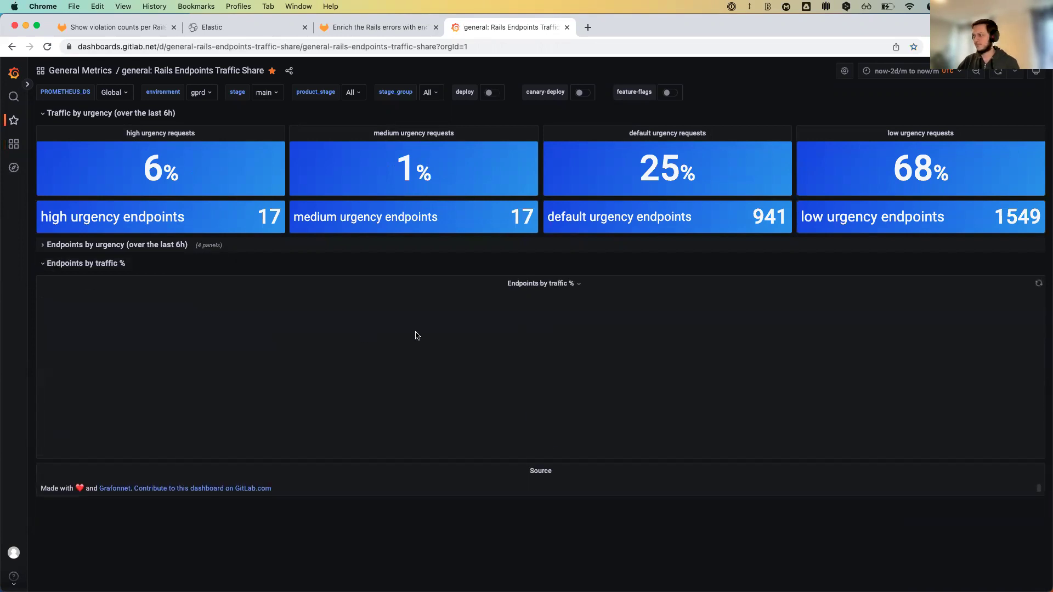